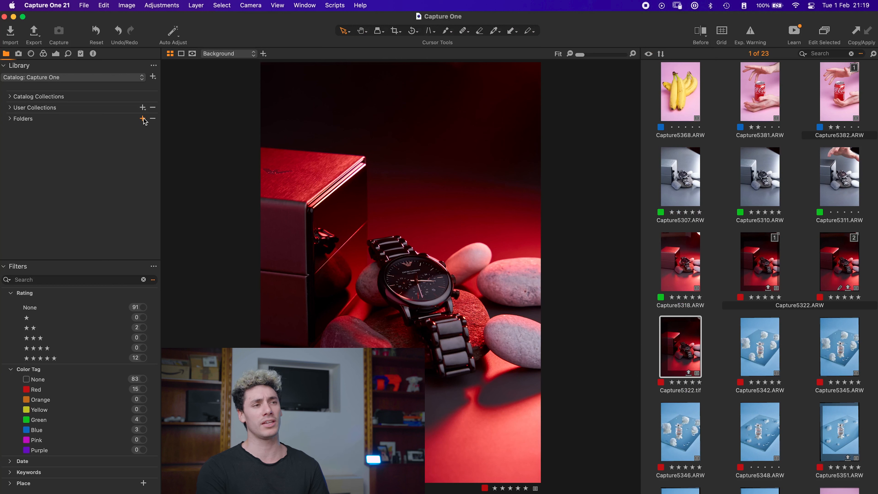
Step: Open the dialog for adding a folder to the library and cancel it
left_click(142, 118)
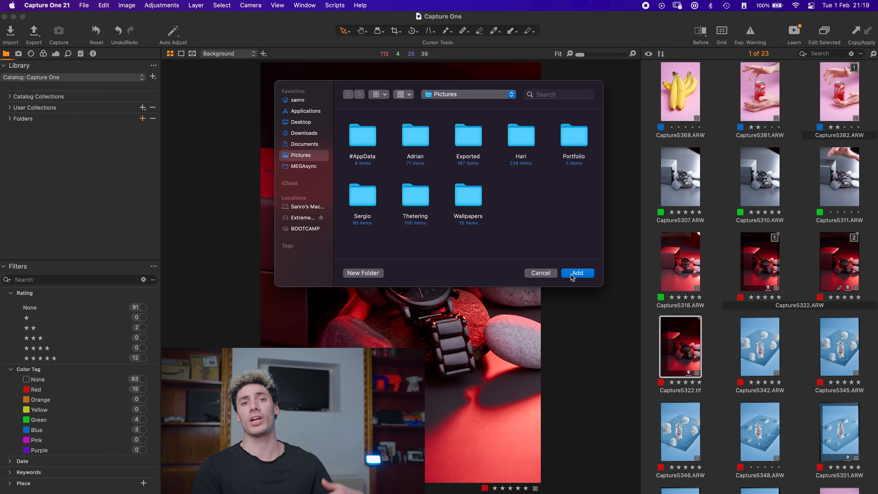
left_click(543, 275)
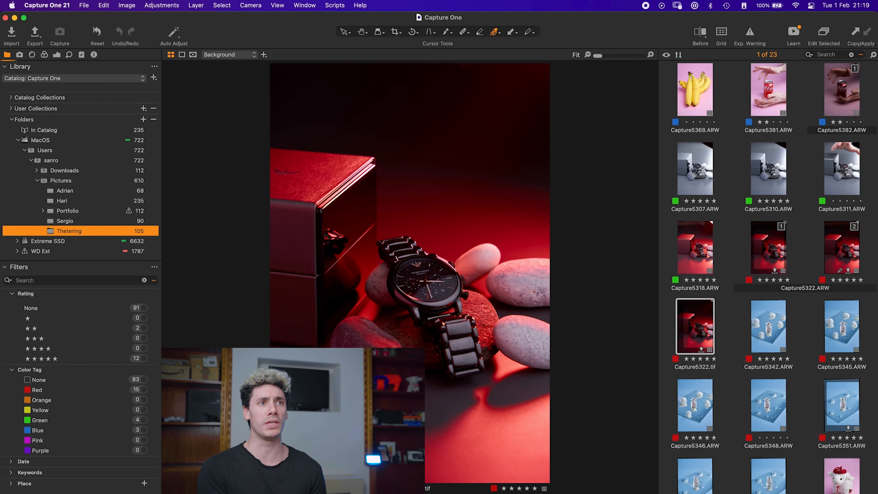
Step: Cycle the browser through list, large thumbnail and grid views
left_click(666, 55)
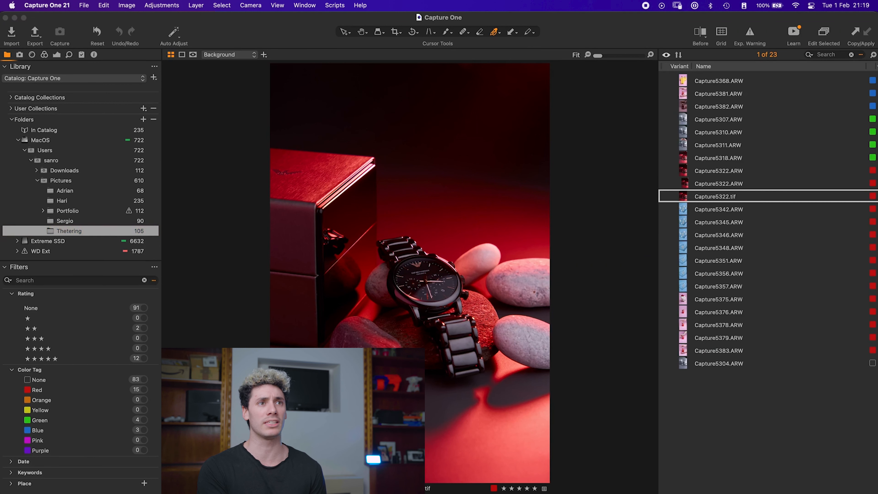
left_click(666, 55)
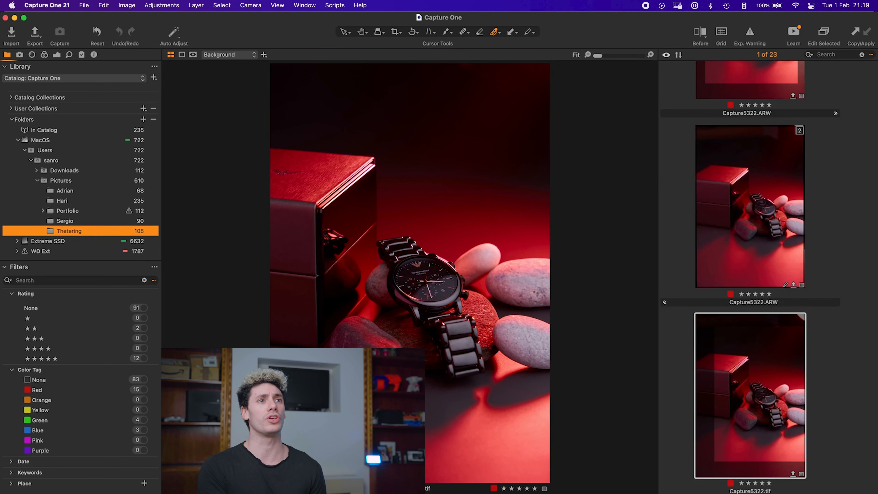
left_click(666, 55)
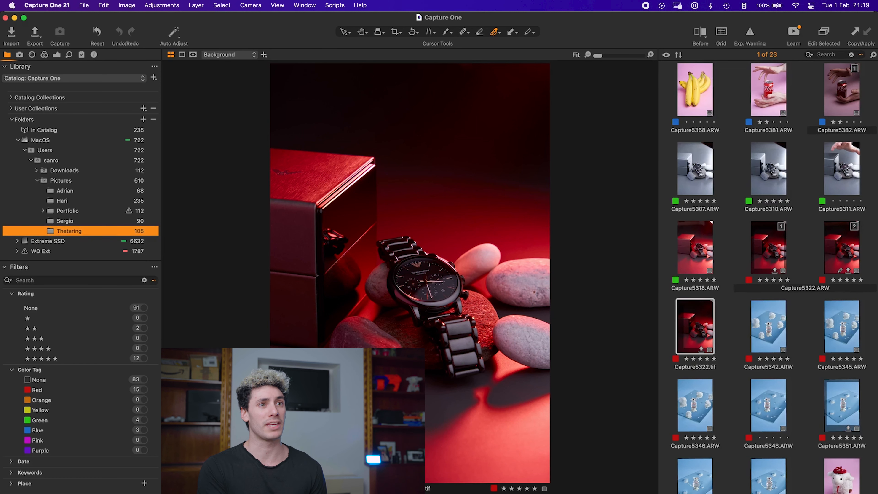
Step: Widen the browser panel slightly and step to the next image and back to the watch shot
left_click_drag(658, 263, 640, 262)
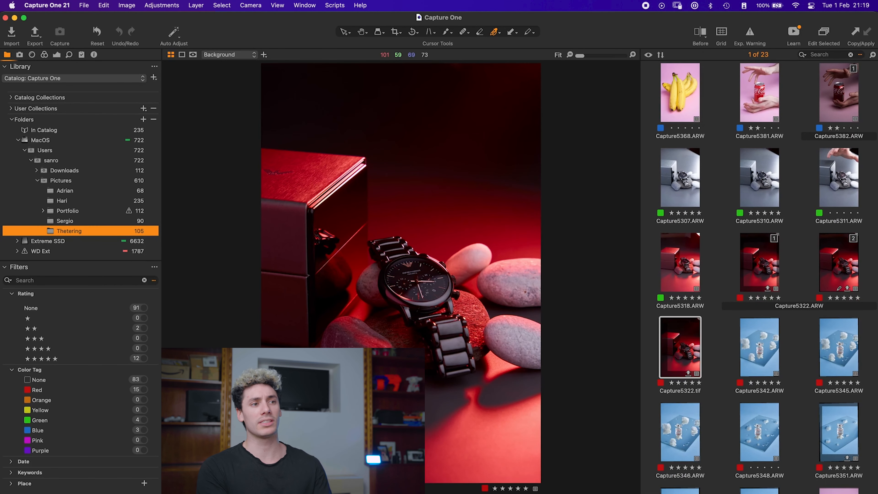
key("v")
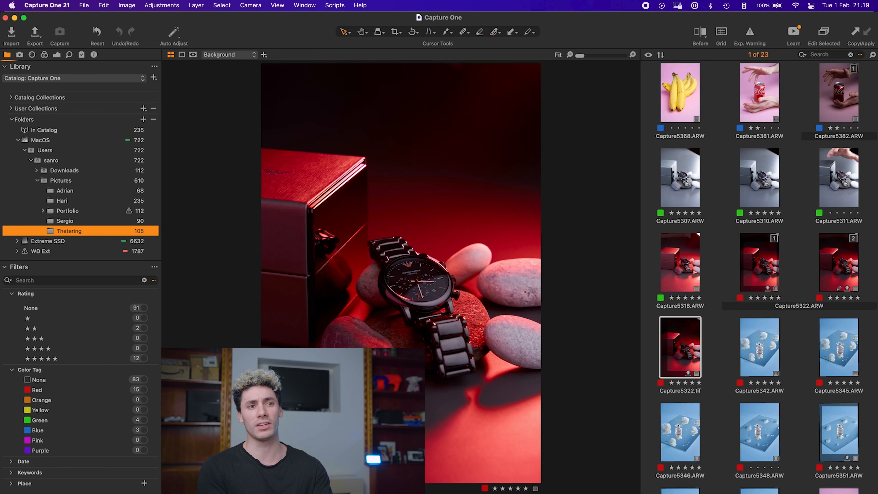
key("Right")
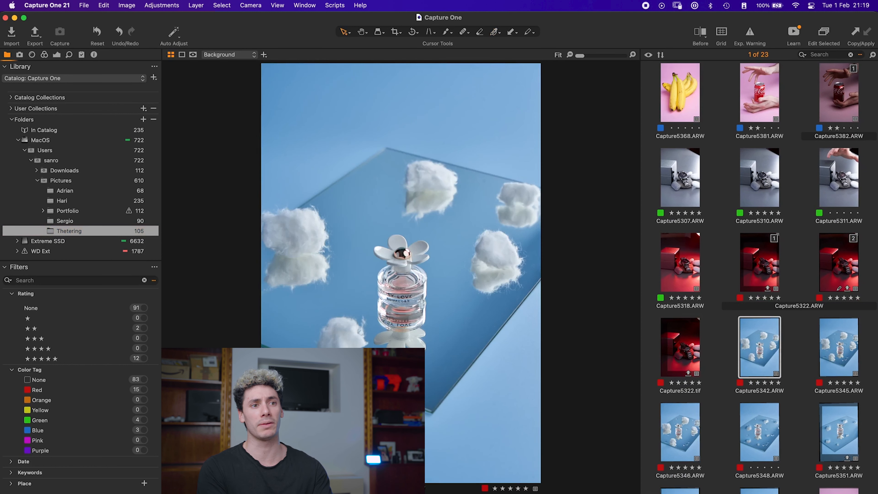
key("Left")
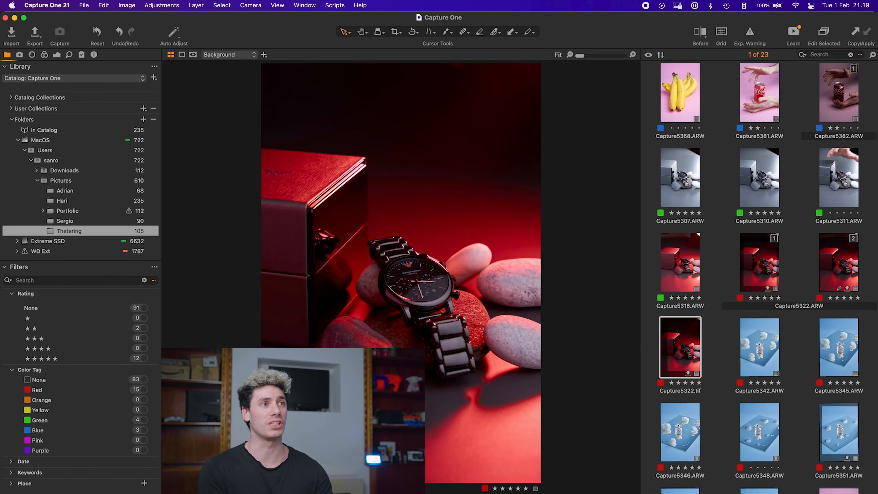
Step: Zoom into the watch to 67% and pan the view with the Hand tool
key("z")
left_click(408, 322)
left_click(408, 322)
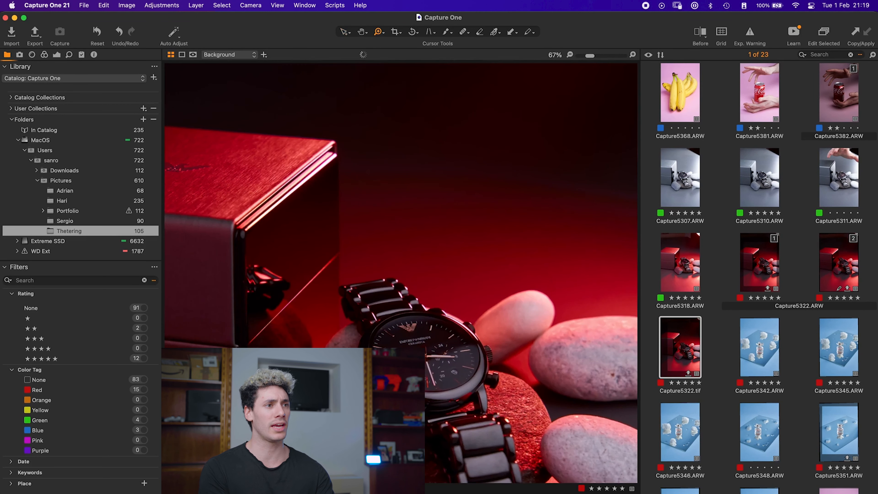
key("h")
left_click_drag(401, 263, 401, 201)
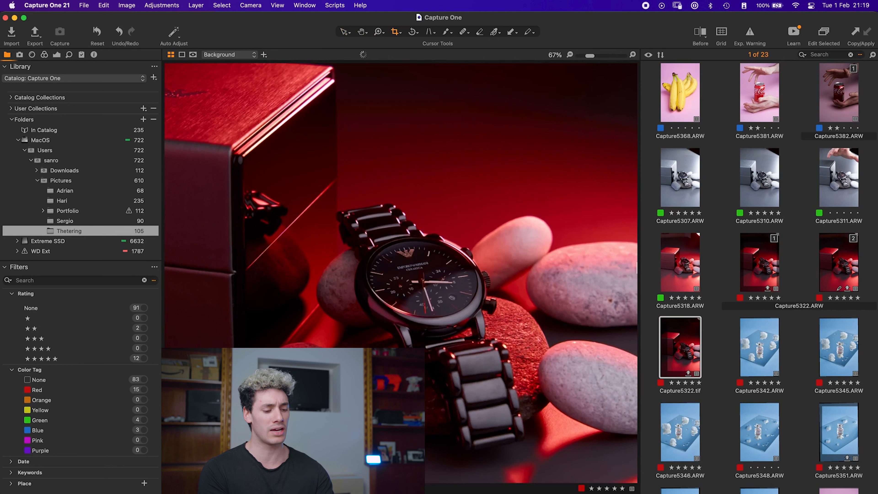
Step: Switch to the Crop tool and return to the Select tool
key("c")
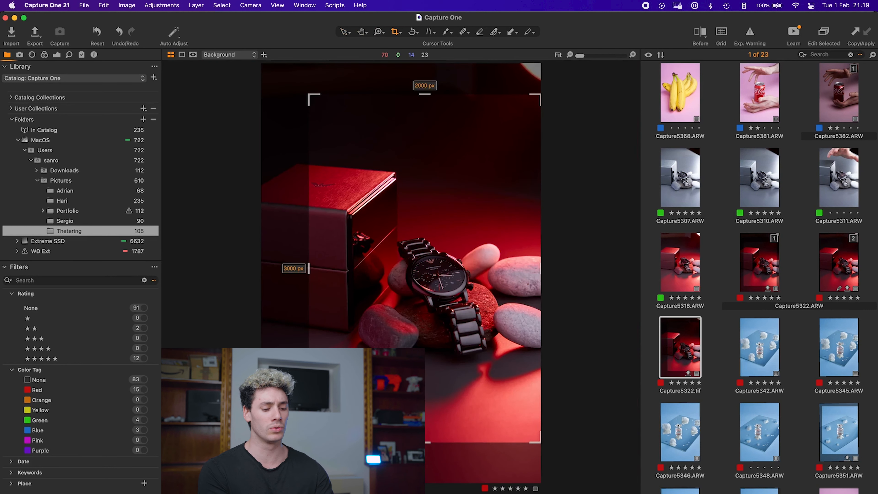
key("v")
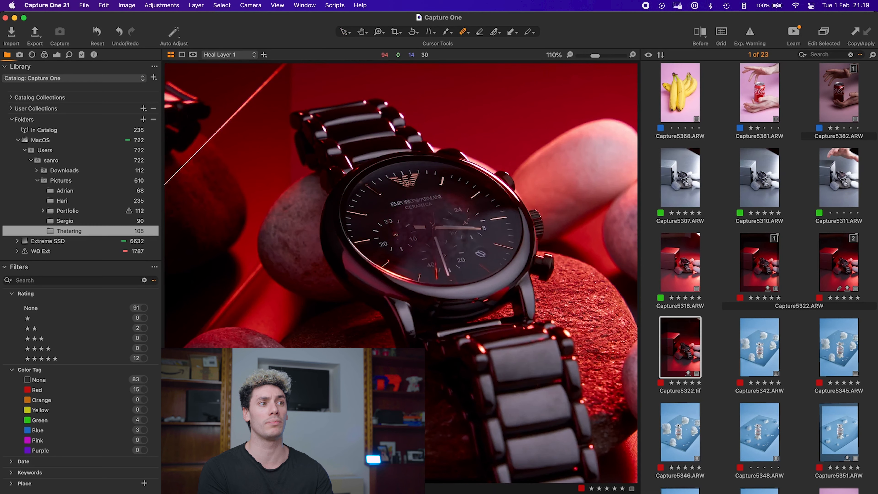
Step: Zoom into the watch face to 331% and heal a spot above the Armani logo
scroll(473, 164, "up", 5)
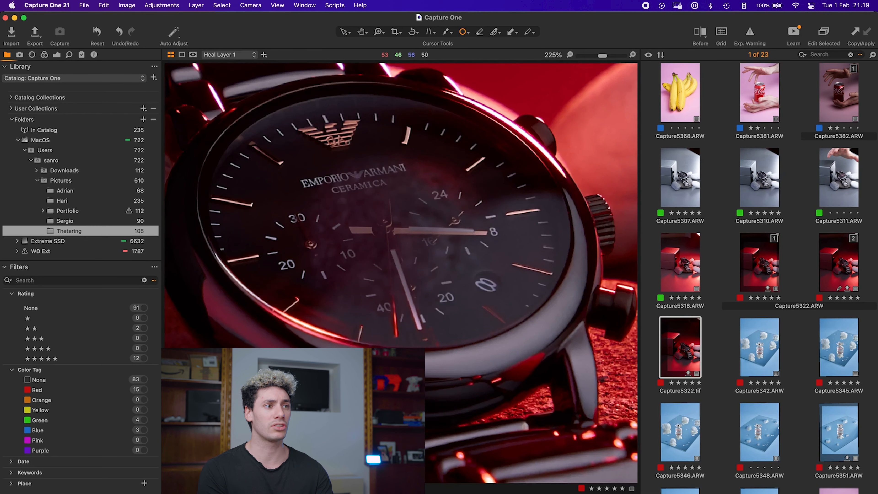
scroll(408, 167, "up", 2)
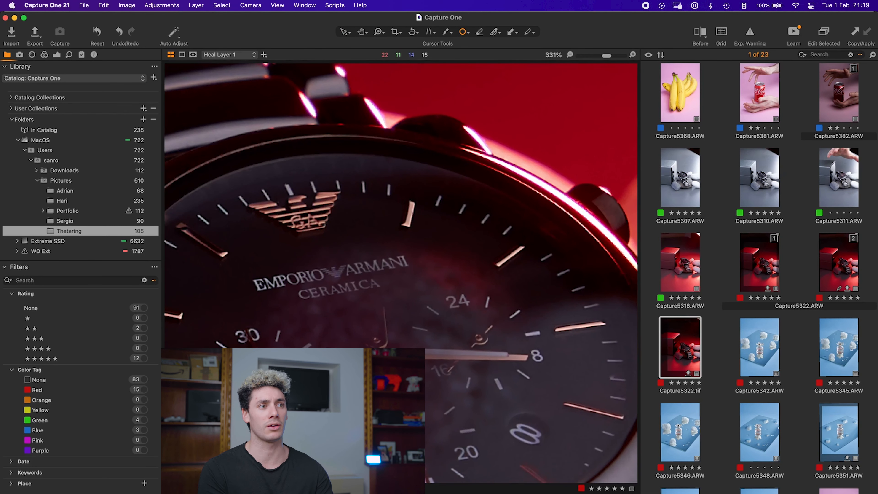
left_click(408, 215)
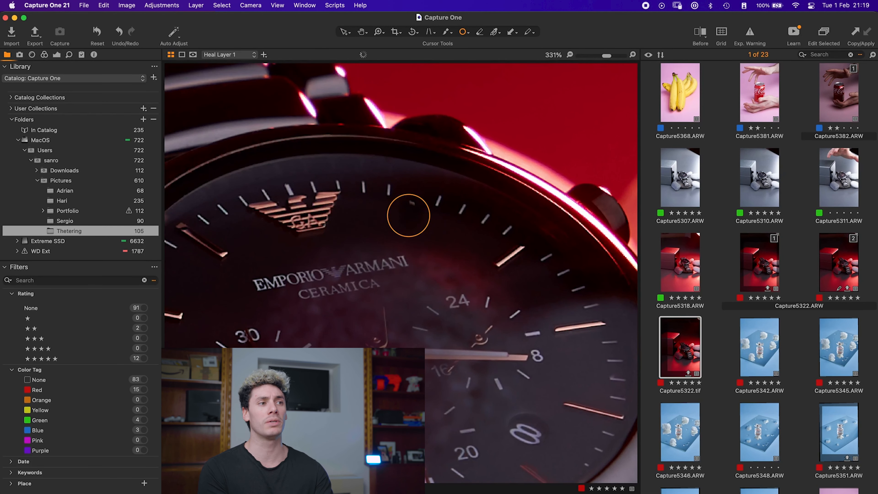
key("v")
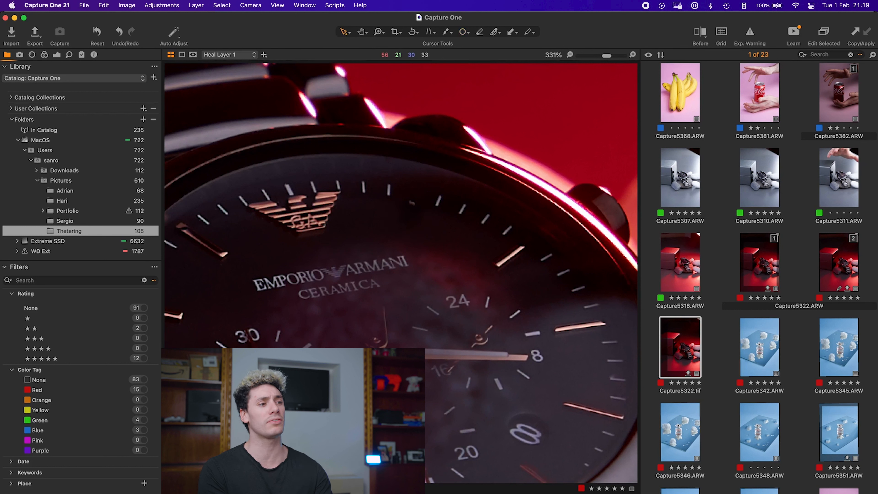
Step: Undo the heal and fit the image to the window
key("super+z")
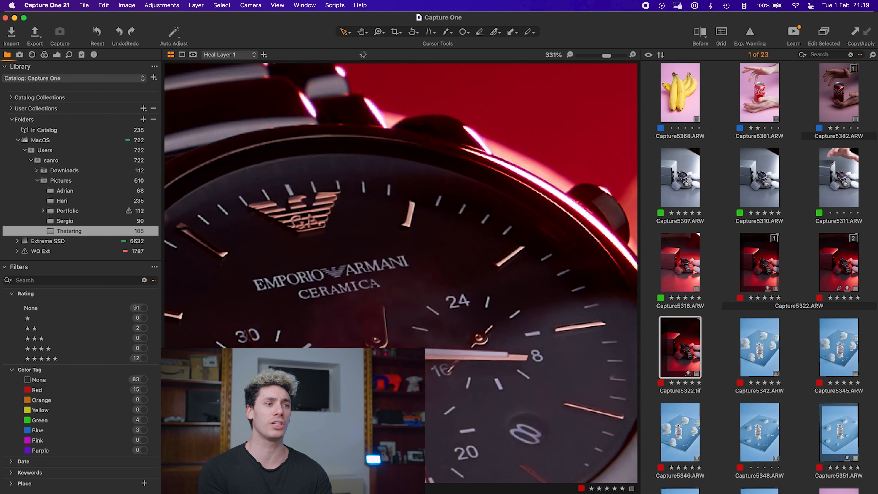
key("super+0")
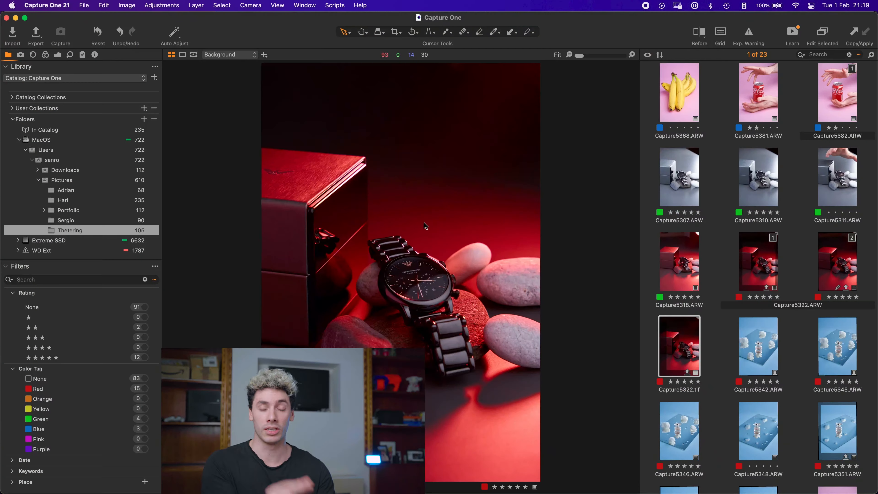
Step: Open the Spot Removal tool settings and set the type to Spot, then return to the Select tool
key("o")
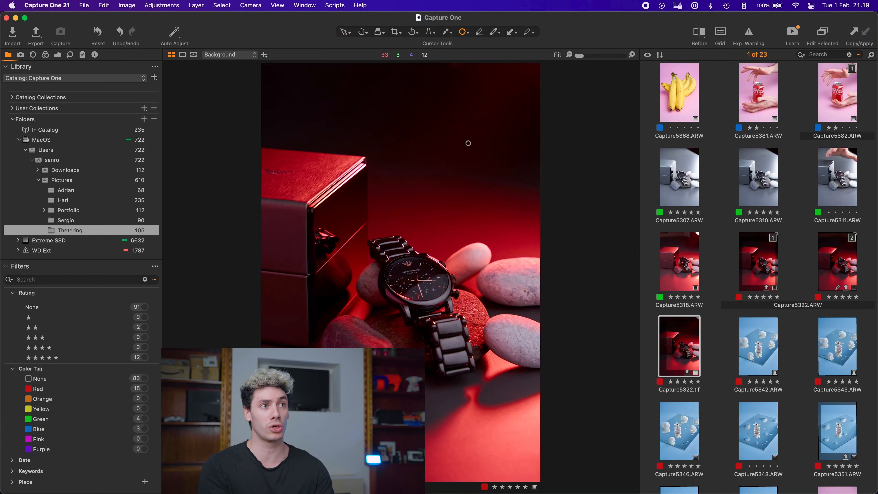
right_click(459, 168)
left_click(475, 177)
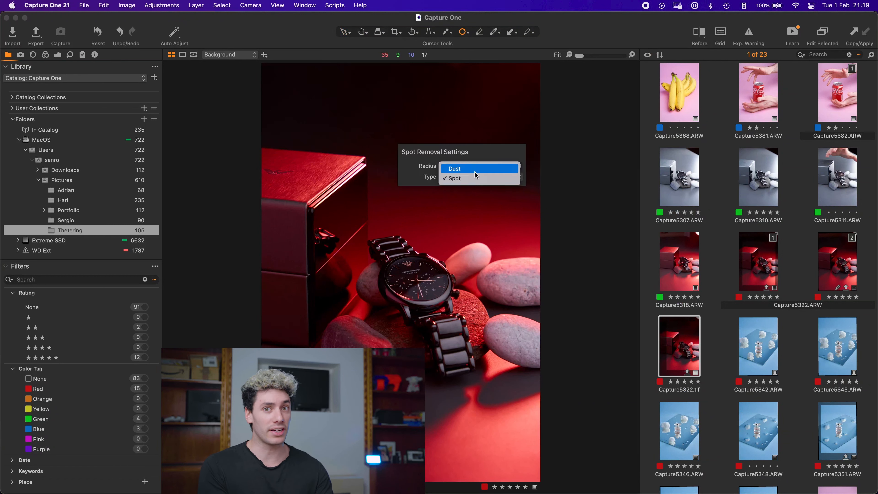
left_click(476, 178)
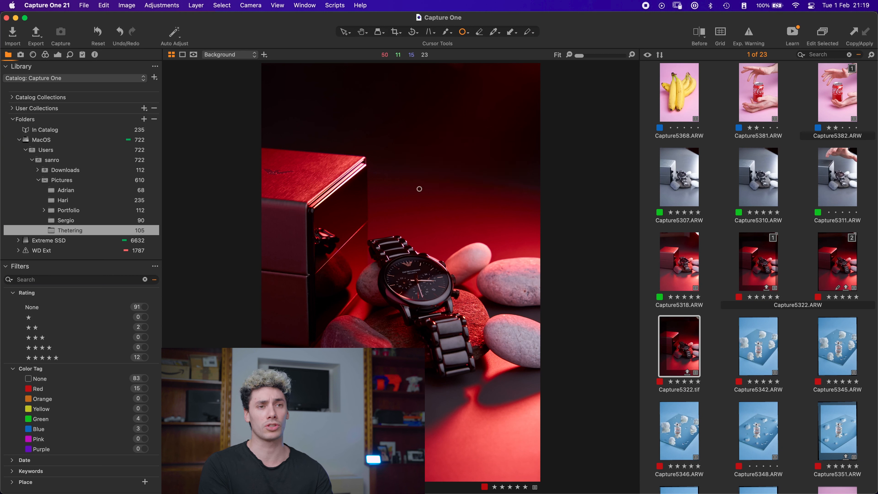
key("v")
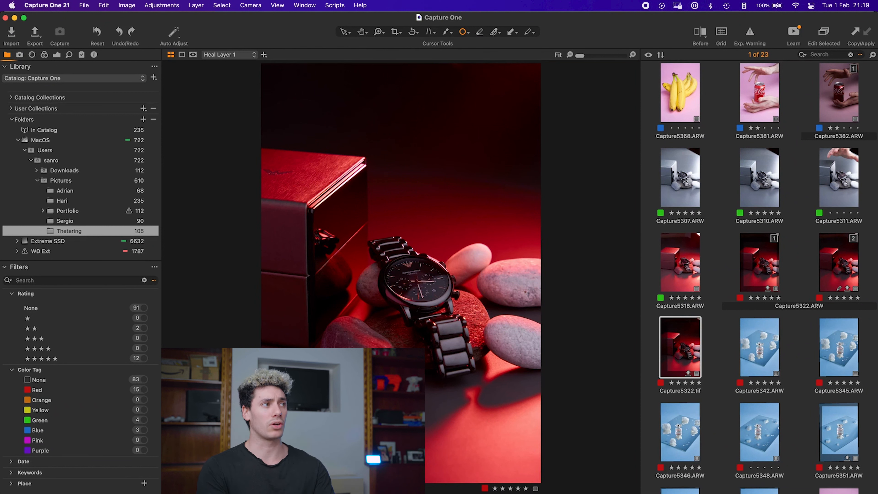
Step: Browse the Hero shot user collection, then return to the Thetering folder
left_click(11, 109)
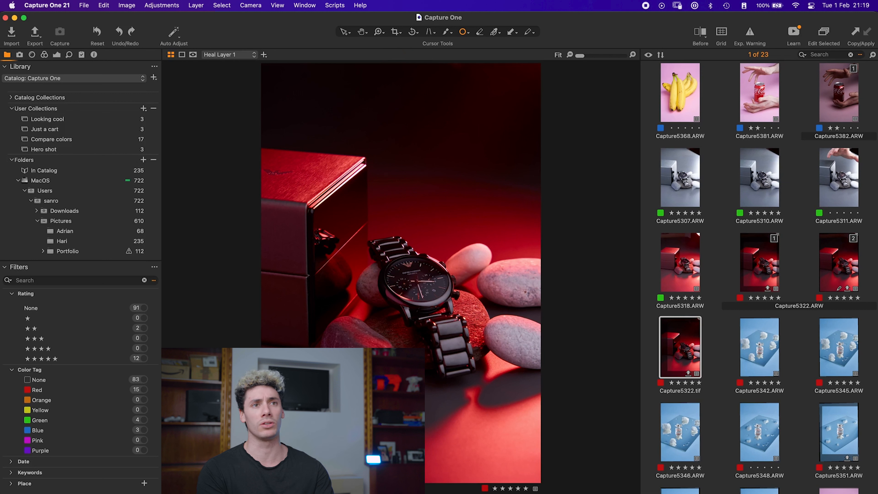
left_click(44, 149)
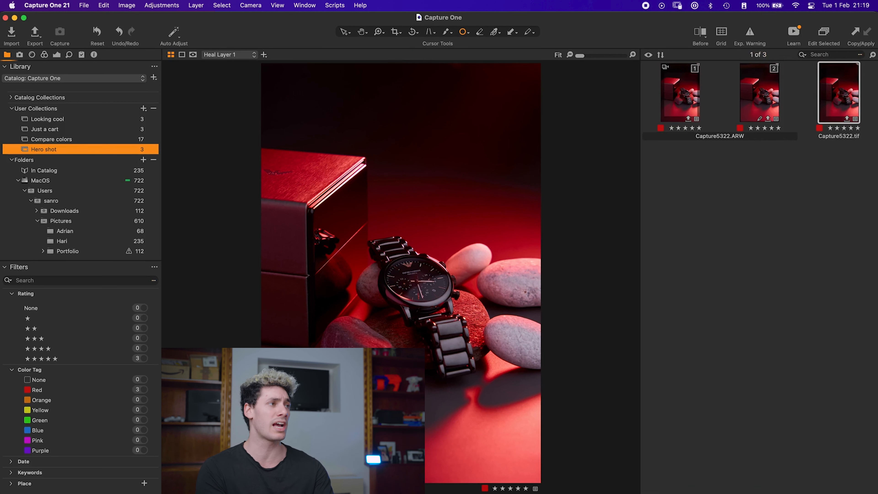
left_click(11, 109)
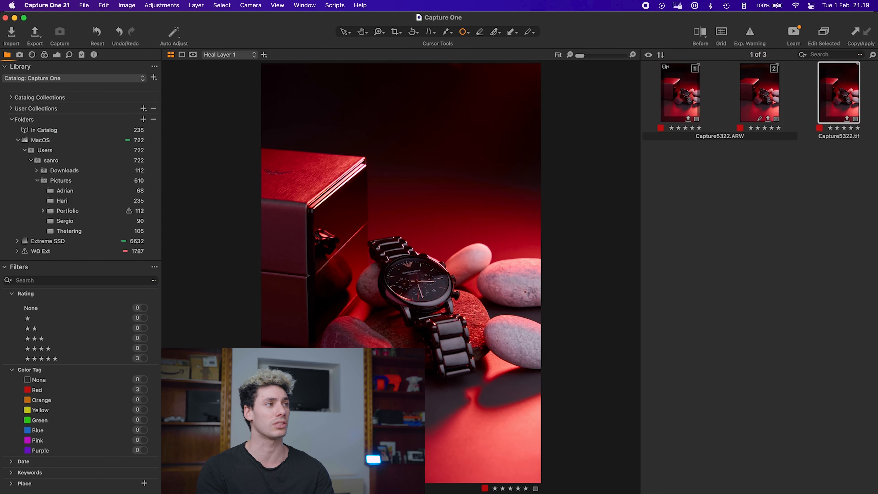
left_click(69, 231)
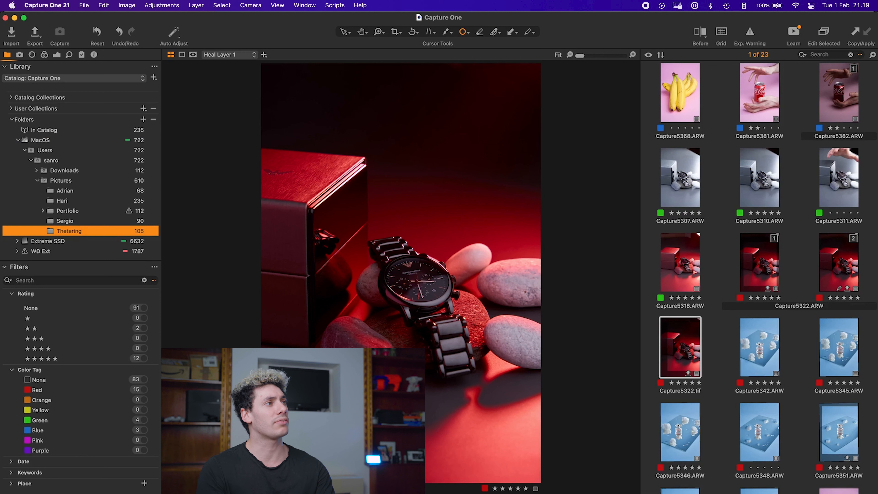
Step: Open the Lens tools, set the Vertical keystone to 75, then reset it to 0
left_click(19, 55)
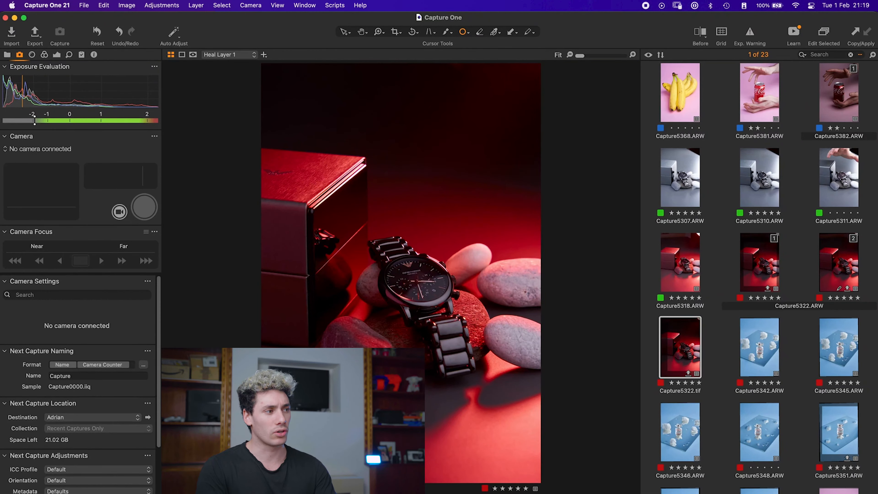
scroll(78, 380, "down", 3)
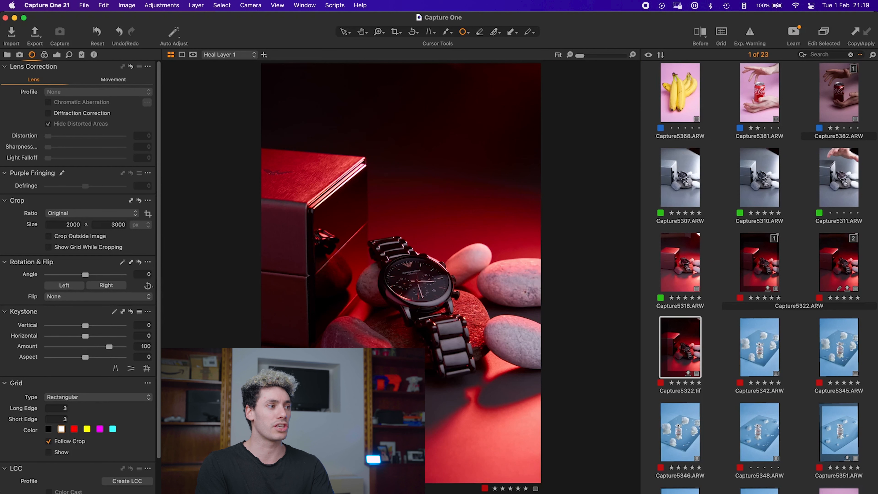
left_click_drag(85, 325, 122, 325)
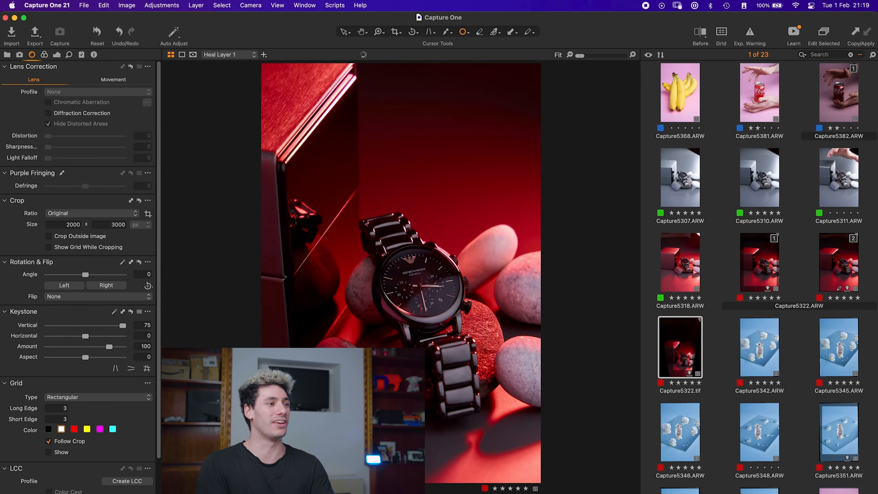
double_click(123, 325)
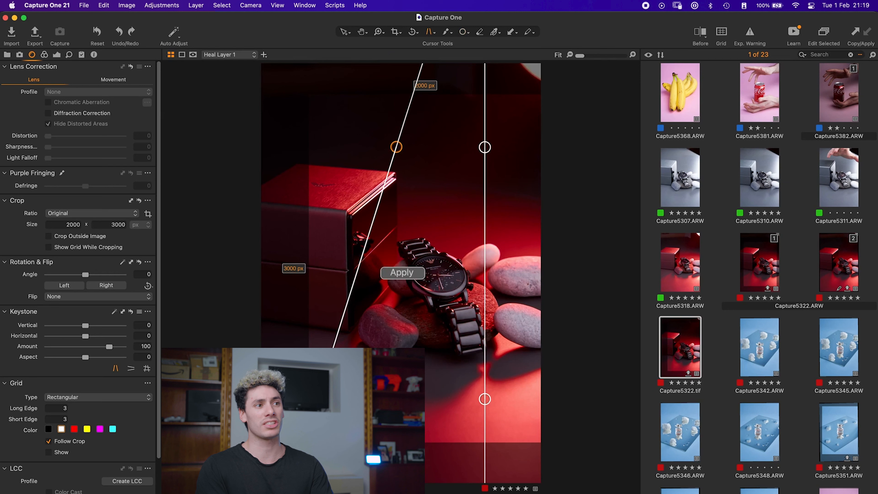
Step: Apply the keystone guide correction to the image and undo it
left_click(402, 273)
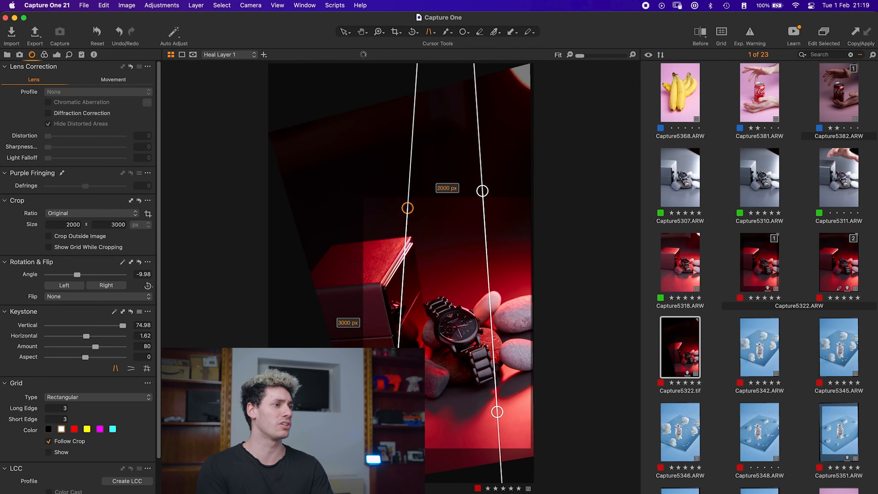
key("super+z")
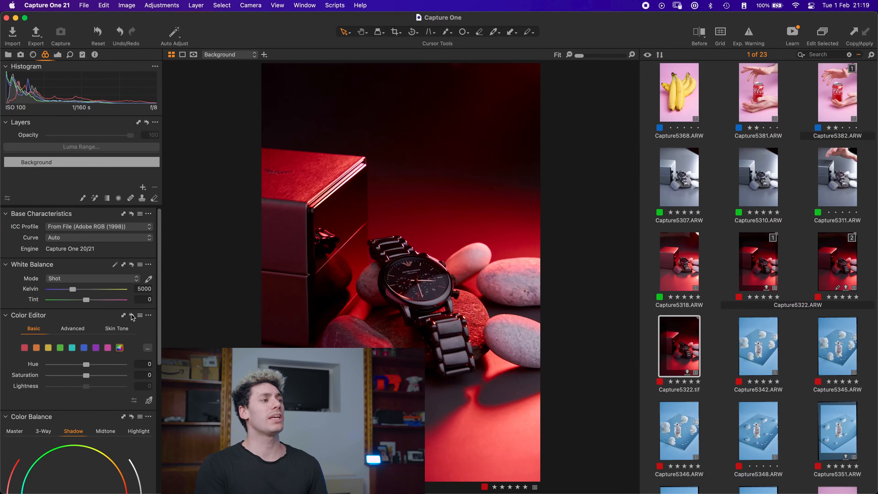
Step: Switch the Color Editor to Advanced mode and back to Basic
left_click(76, 329)
scroll(79, 385, "down", 1)
scroll(79, 385, "down", 2)
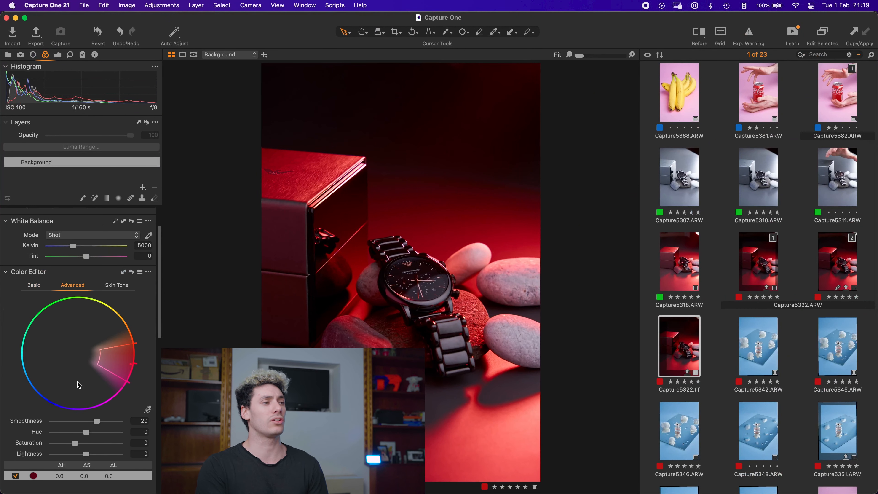
left_click(39, 299)
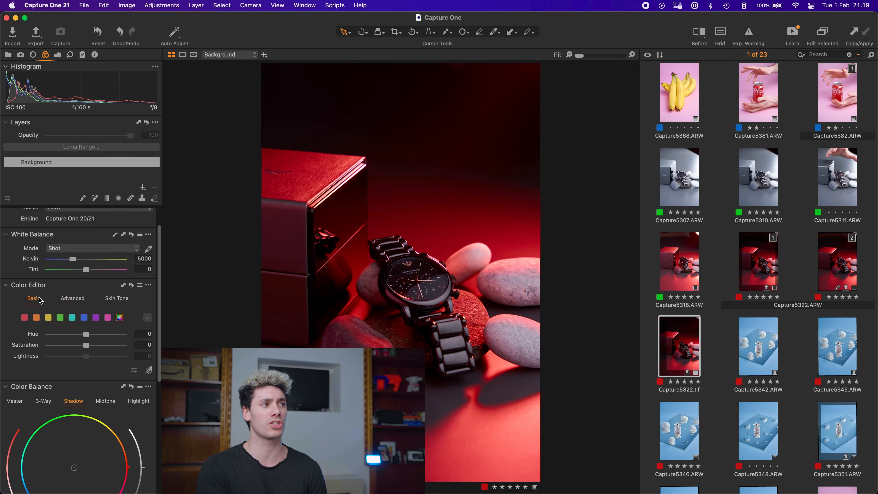
Step: Open the ICC Profile list in Base Characteristics to examine the available profiles
scroll(104, 301, "up", 3)
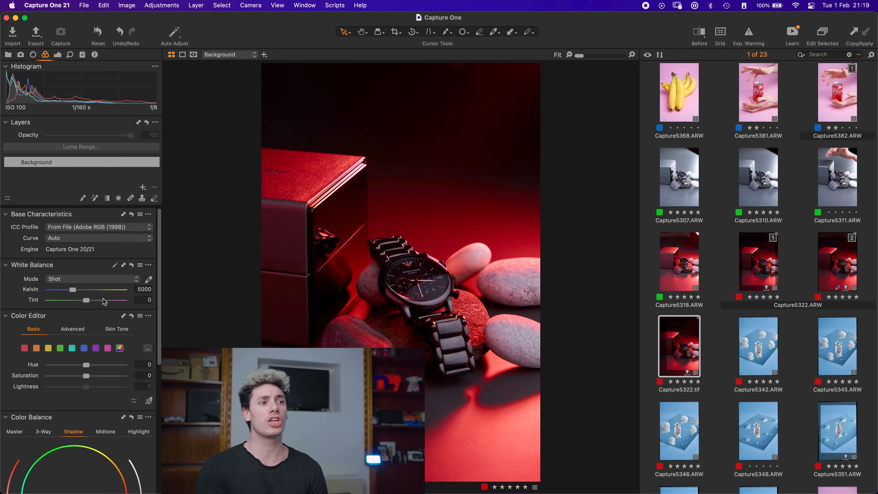
left_click(126, 227)
mouse_move(122, 277)
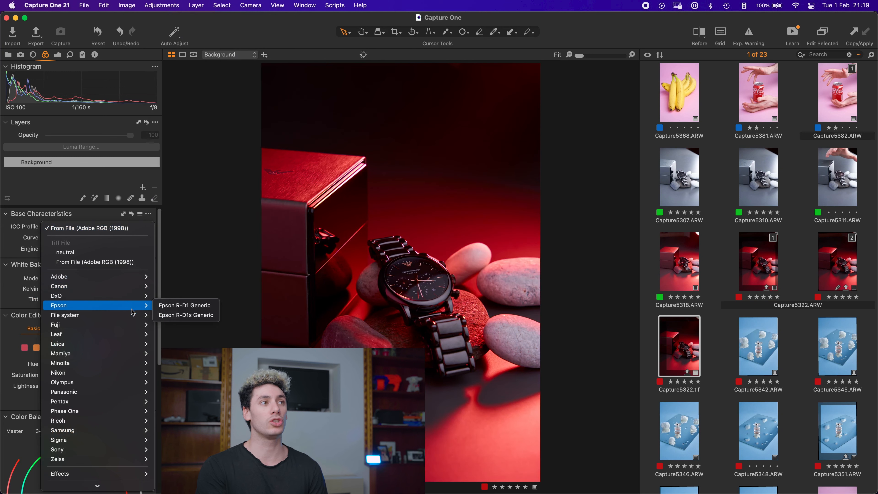
mouse_move(131, 348)
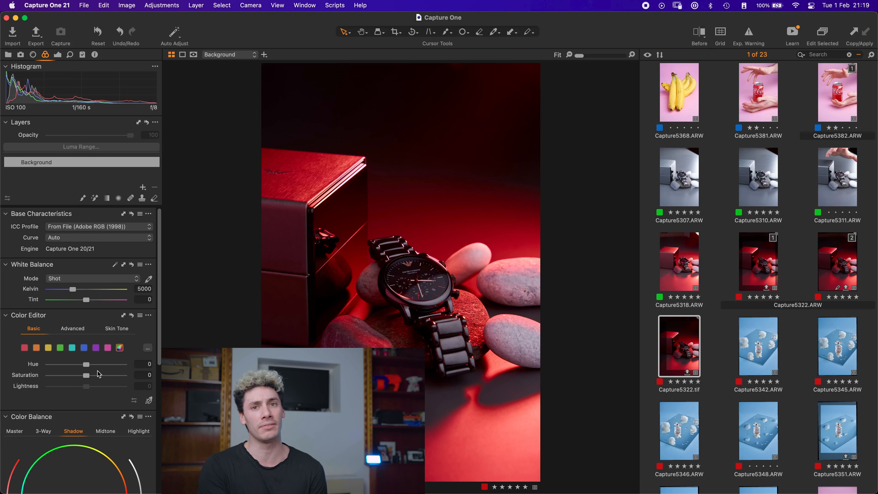
Step: Select the red, orange, green and aqua color swatches in the basic Color Editor in turn
left_click(26, 348)
left_click(38, 349)
left_click(61, 348)
left_click(75, 350)
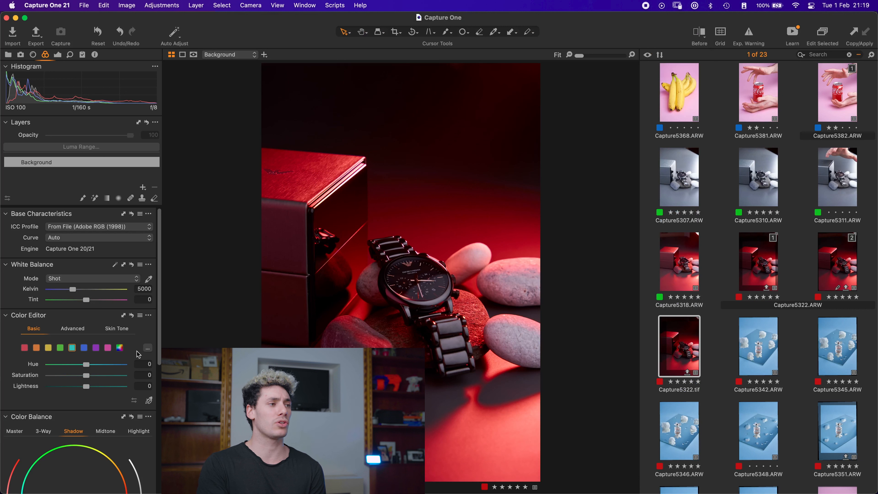
Step: Open Edit Color Ranges and select the yellow segment of the color wheel
left_click(147, 348)
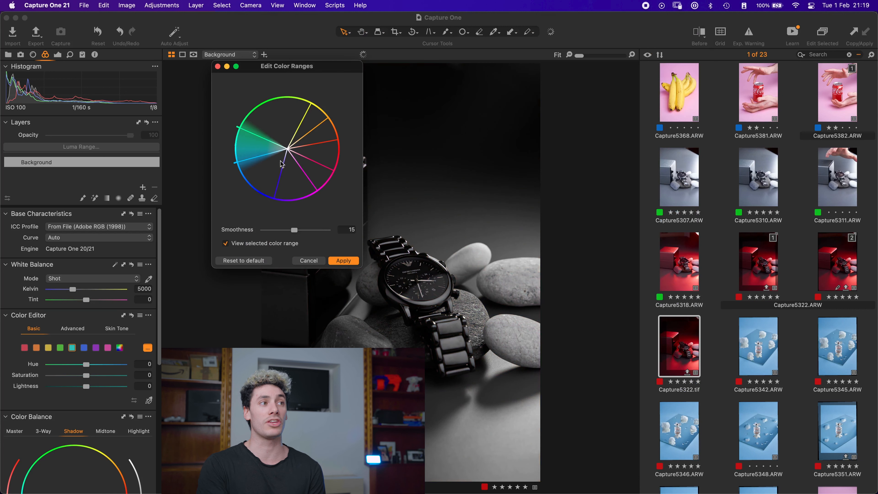
left_click(307, 117)
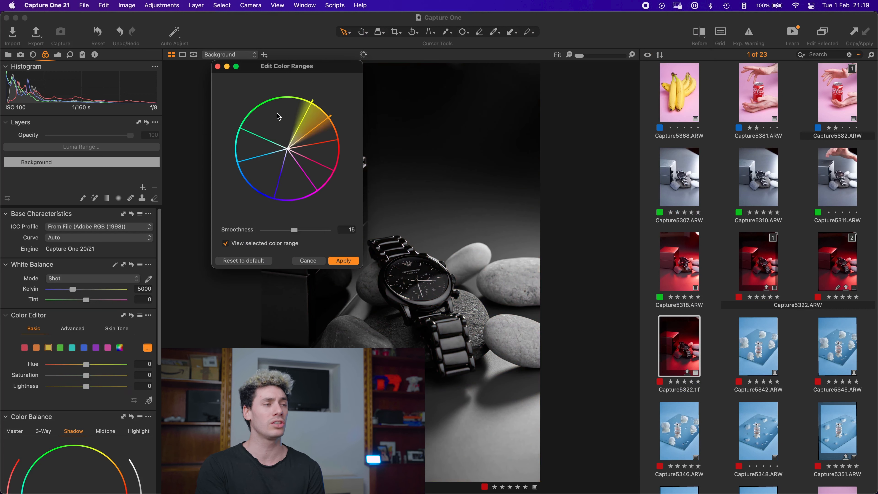
mouse_move(304, 116)
left_mouse_down()
mouse_move(286, 116)
mouse_move(306, 114)
left_mouse_up()
left_click(331, 141)
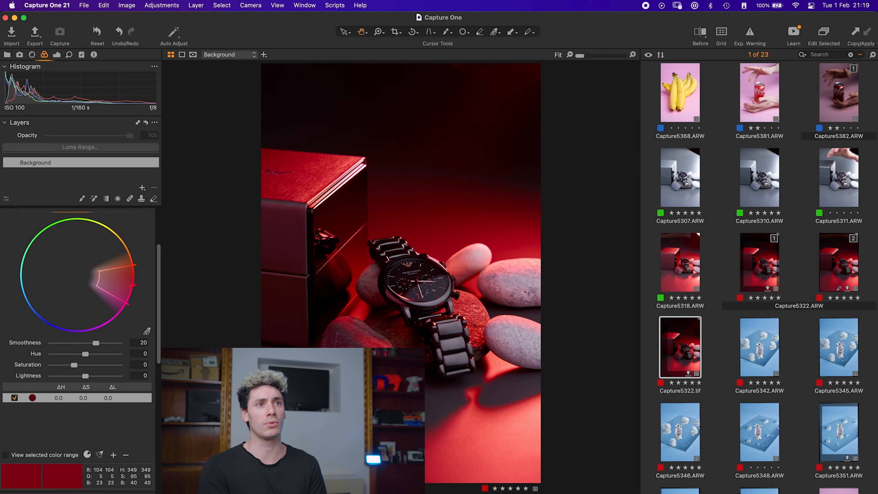
Step: Select the banana photo, reset its adjustments, and pick the pink background as an Advanced Color Editor range
left_click(679, 93)
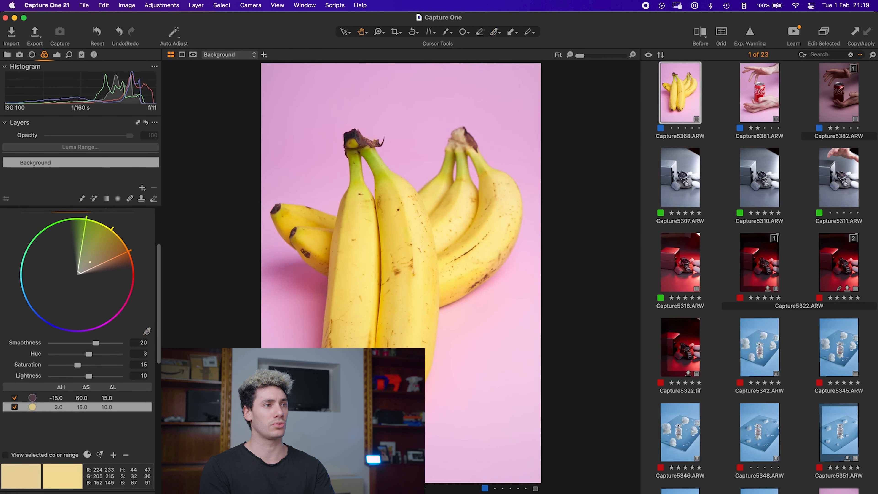
key("super+r")
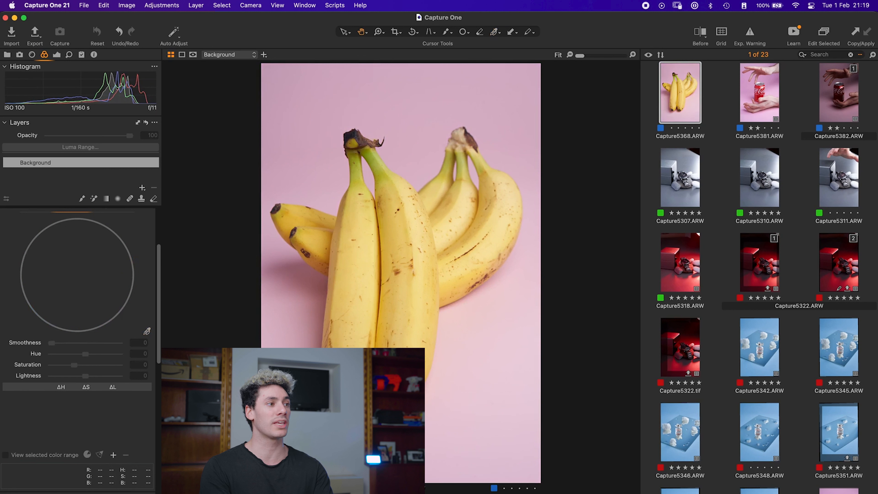
left_click(483, 311)
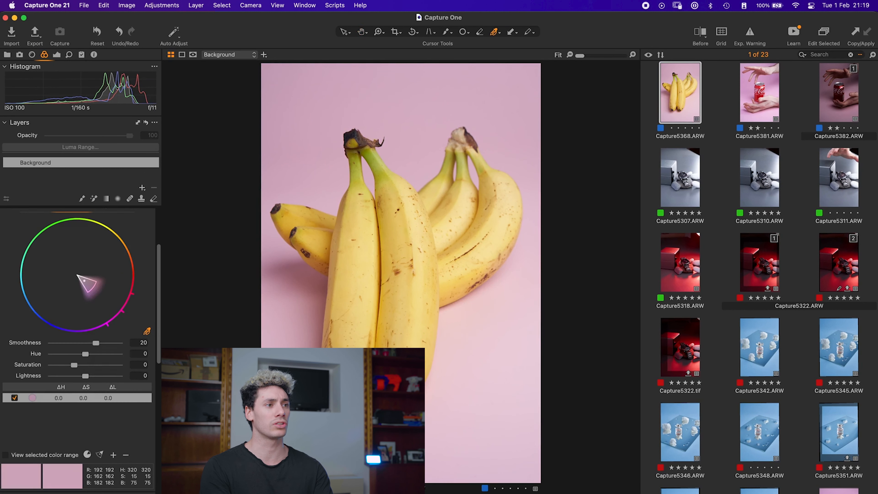
Step: Add a yellow color range from the banana, adjust its edge, and undo these three changes
left_click(414, 225)
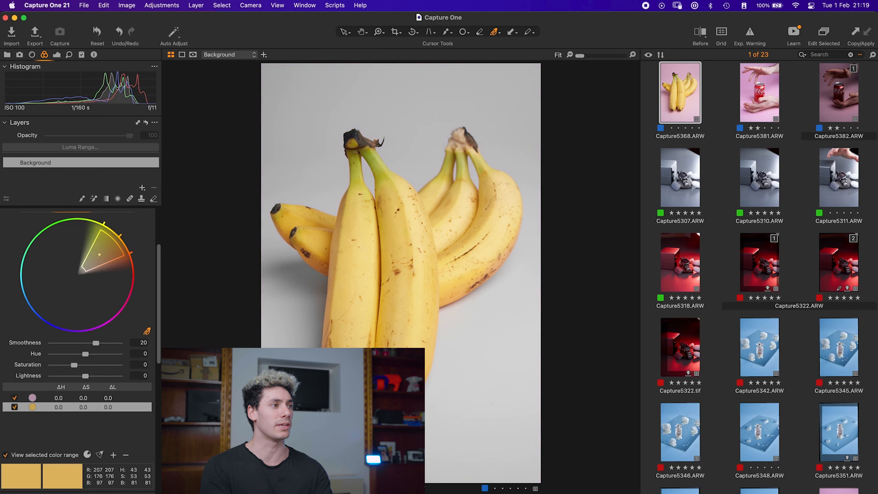
mouse_move(131, 253)
left_mouse_down()
mouse_move(133, 290)
mouse_move(132, 255)
mouse_move(102, 222)
mouse_move(131, 253)
mouse_move(126, 244)
left_mouse_up()
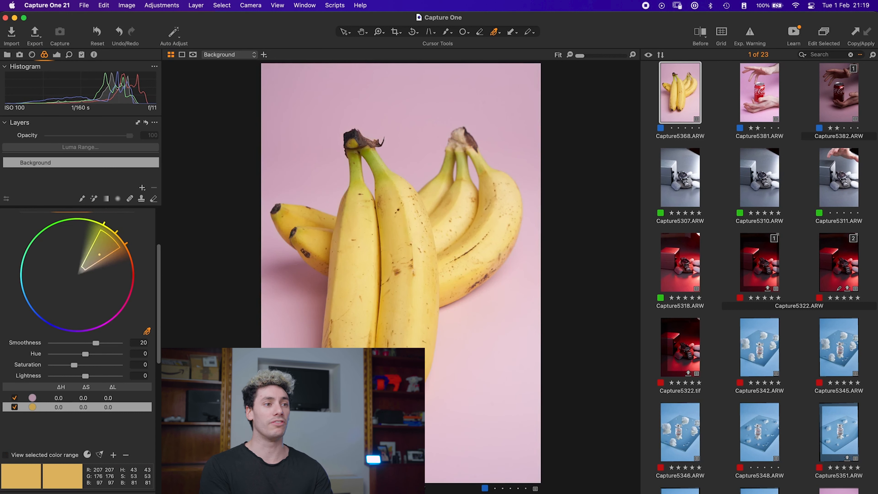
key("super+z")
key("super+z")
key("super+z")
key("super+z")
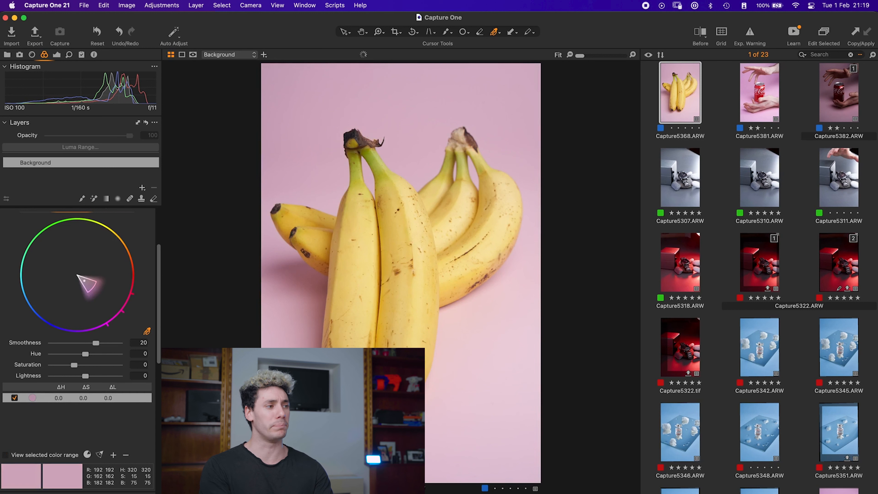